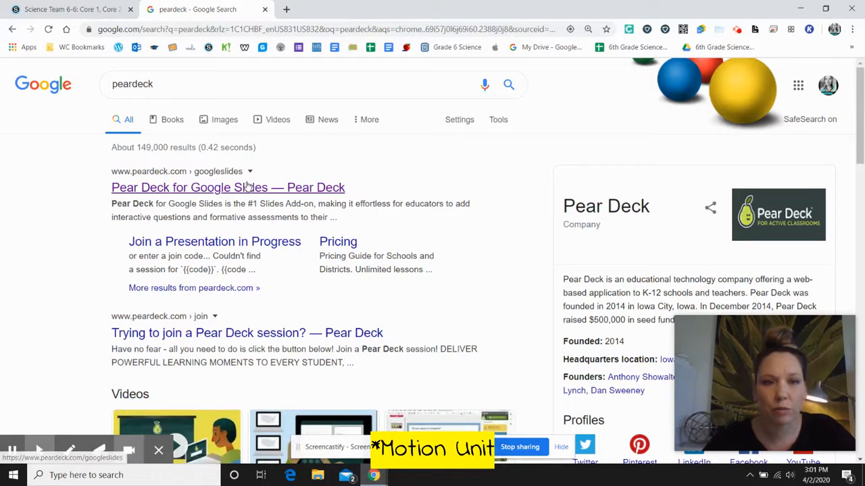
Open the Pear Deck for Google Slides site, log in as a teacher and create a new vocabulary list
click(247, 187)
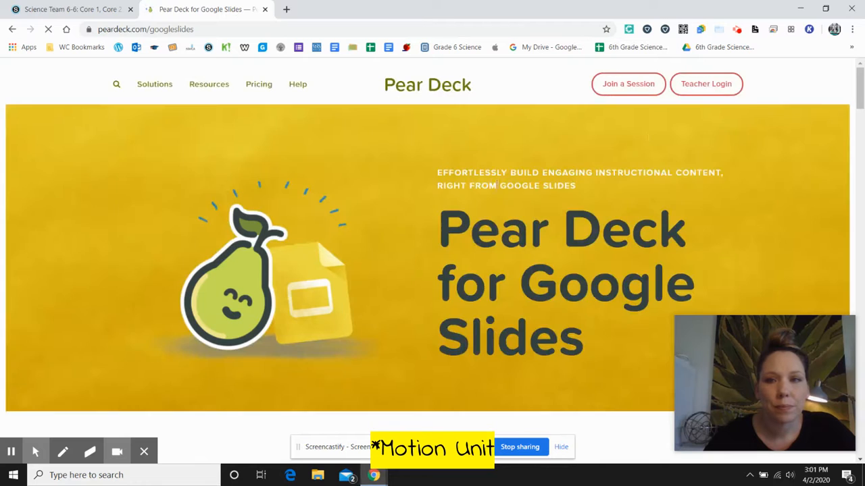
click(721, 96)
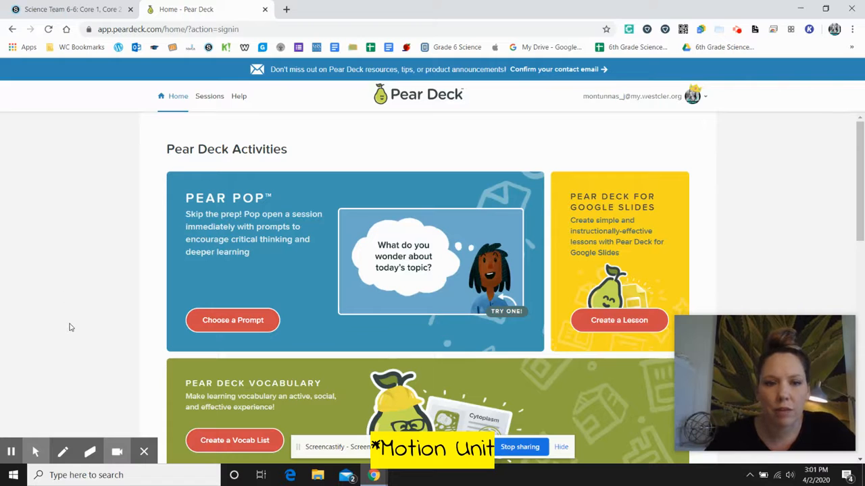
scroll(69, 327, down, 2)
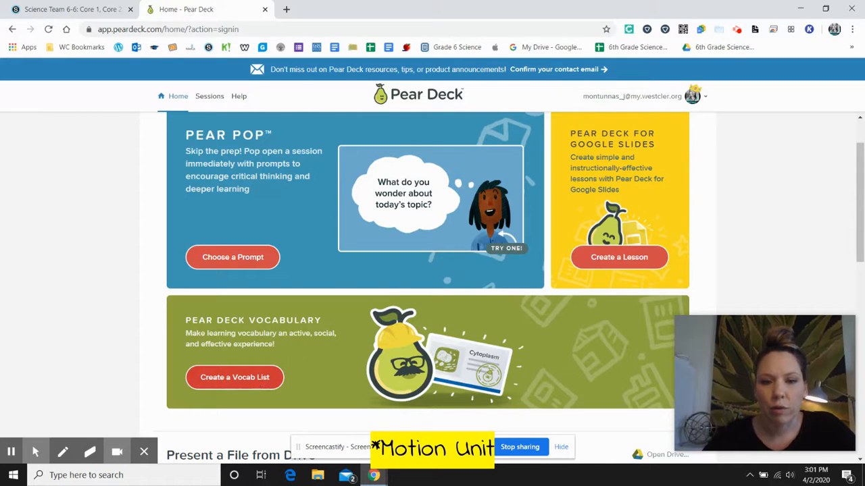
click(249, 376)
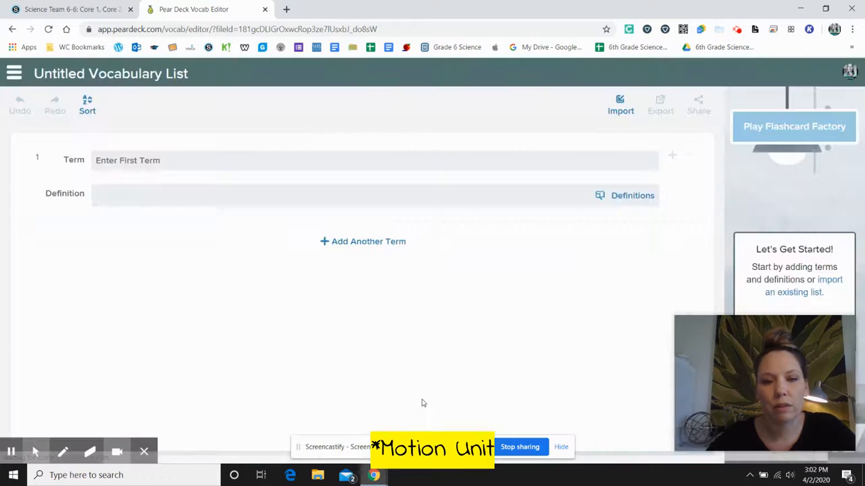
Enter the term "cell" with the suggested definition "the basic and usually smallest unit of an organization or movement", and add a blank second term
click(178, 160)
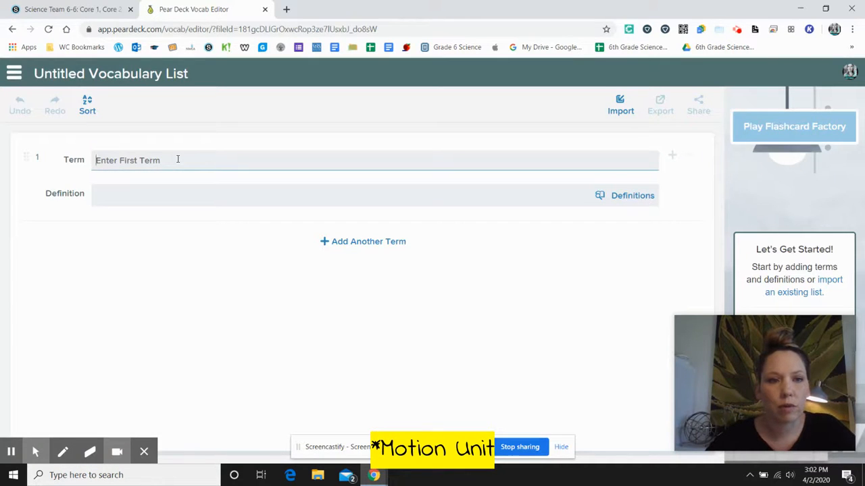
text(cell)
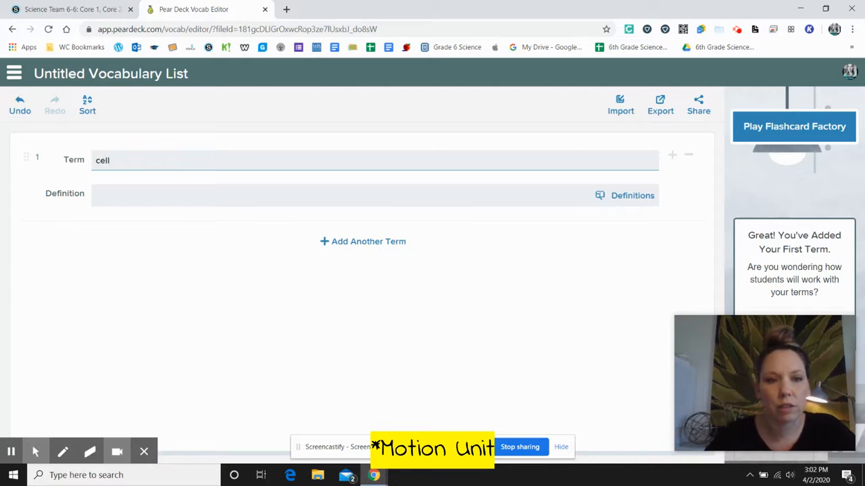
click(154, 196)
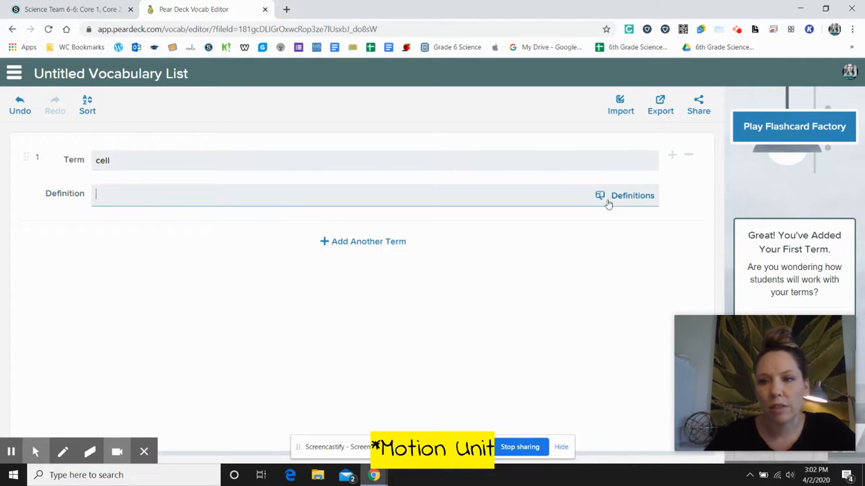
click(635, 202)
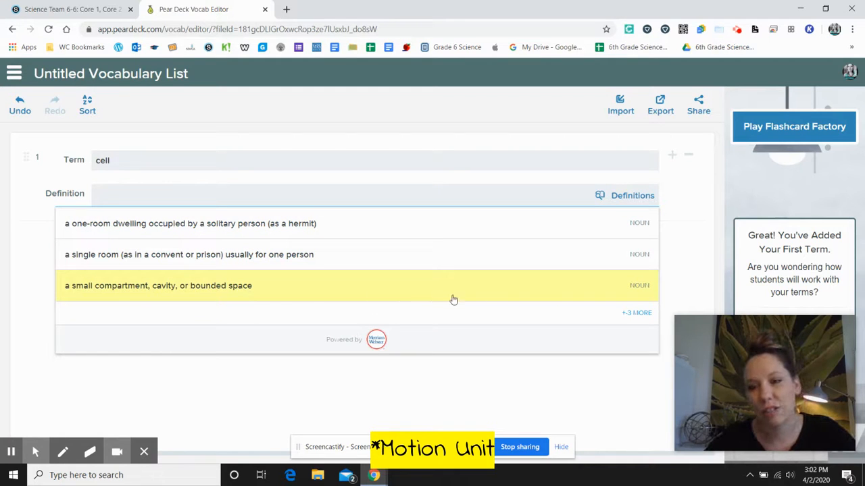
click(634, 313)
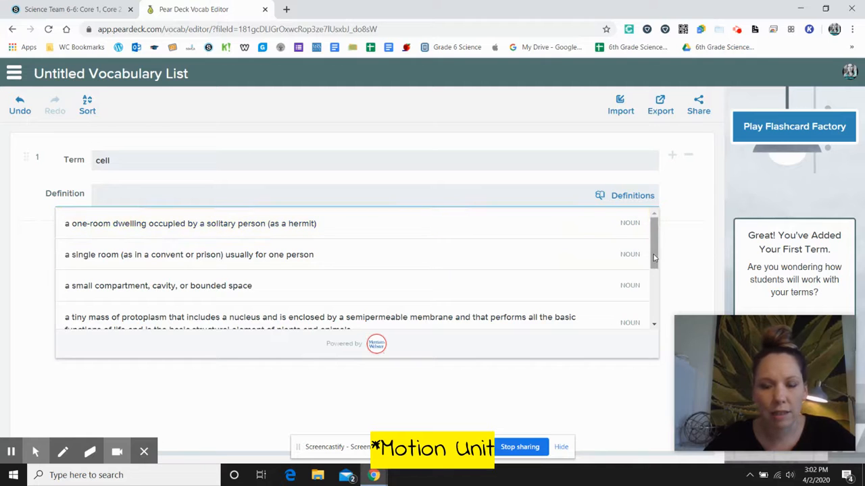
drag(653, 258, 654, 319)
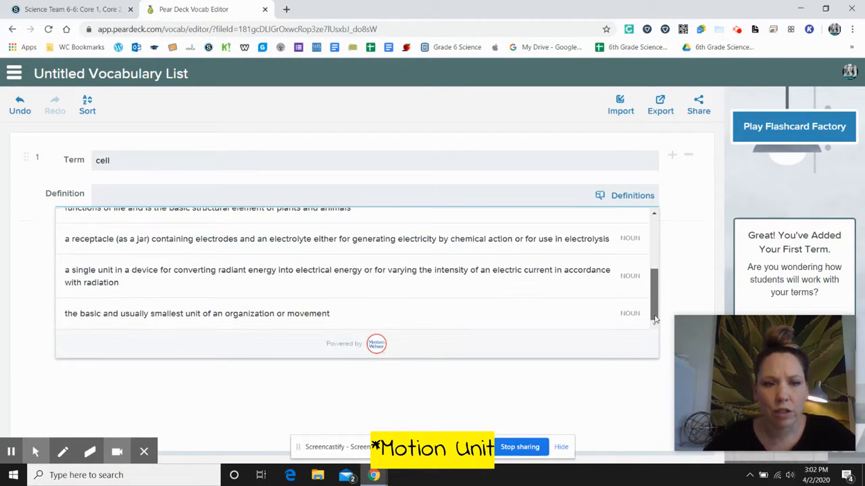
click(331, 326)
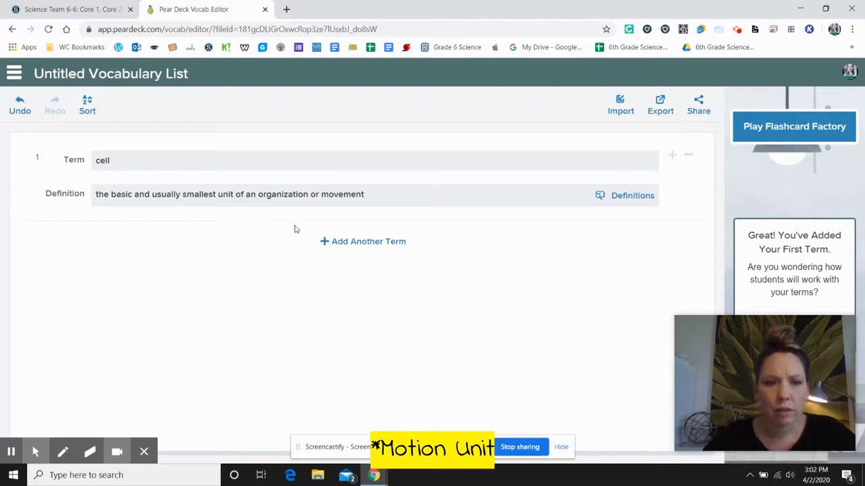
click(360, 242)
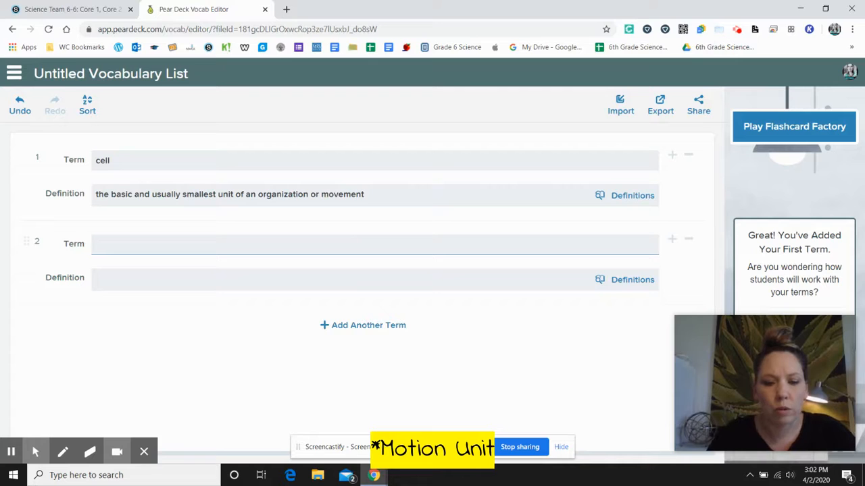
click(468, 368)
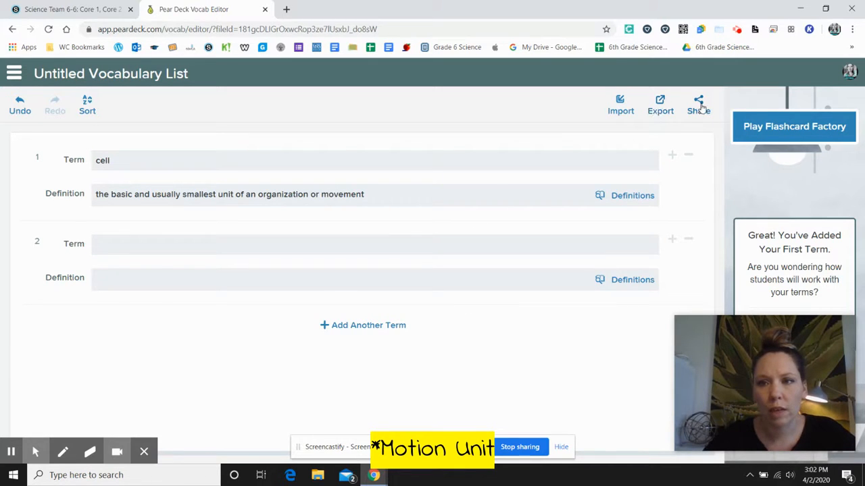
Launch Flashcard Factory for the vocabulary list and confirm that the window is visible on the projector
click(791, 130)
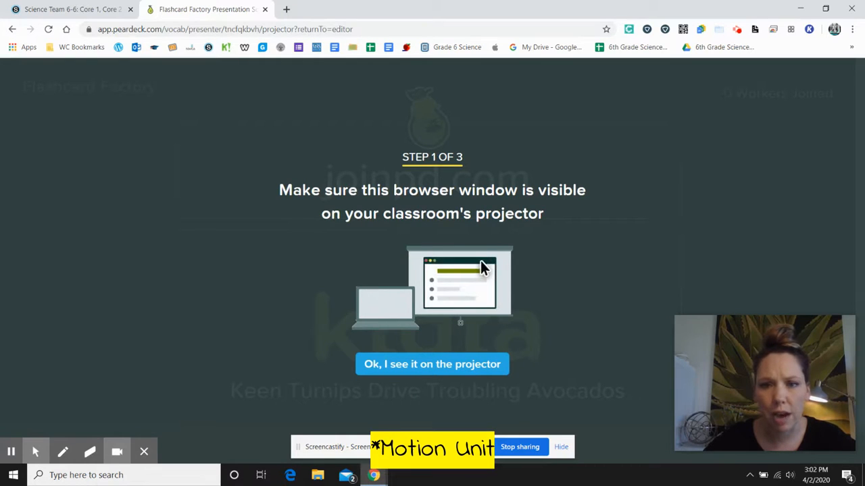
click(439, 368)
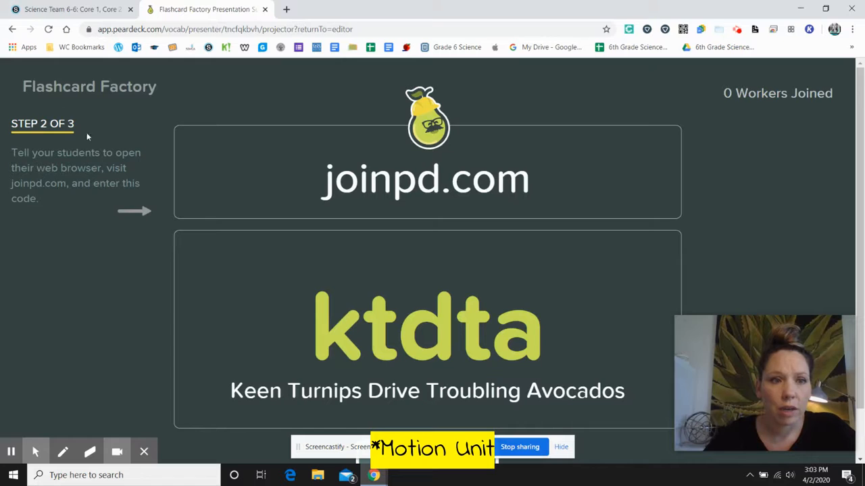
Leave the Flashcard Factory session and return through the vocabulary editor to the Pear Deck home page
click(12, 29)
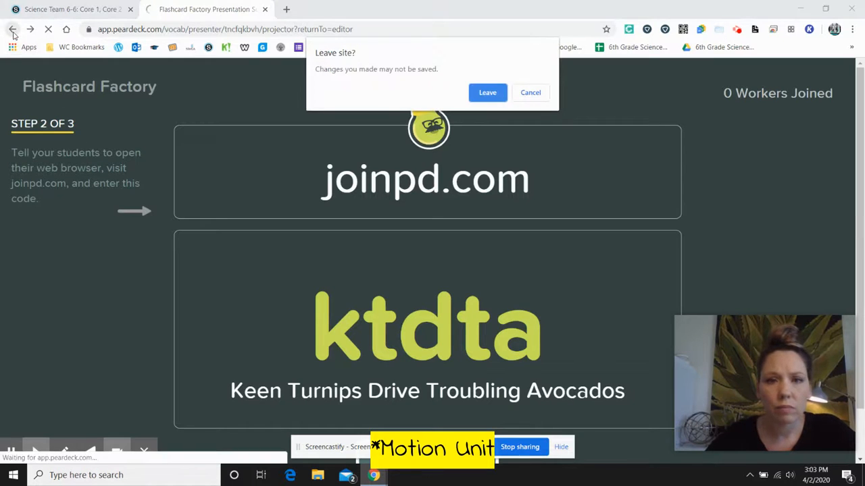
click(487, 95)
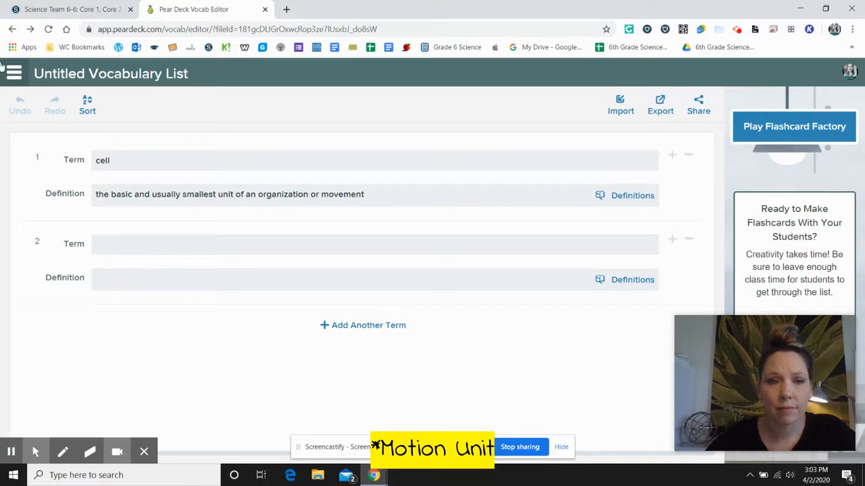
click(12, 30)
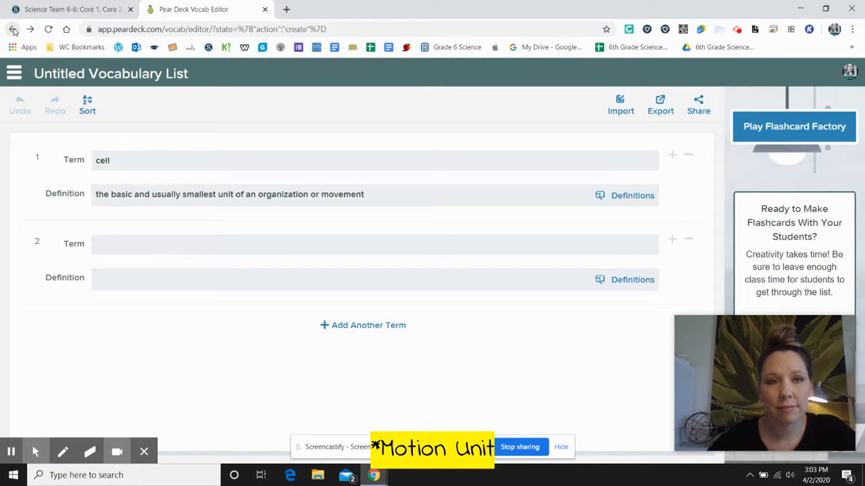
click(13, 30)
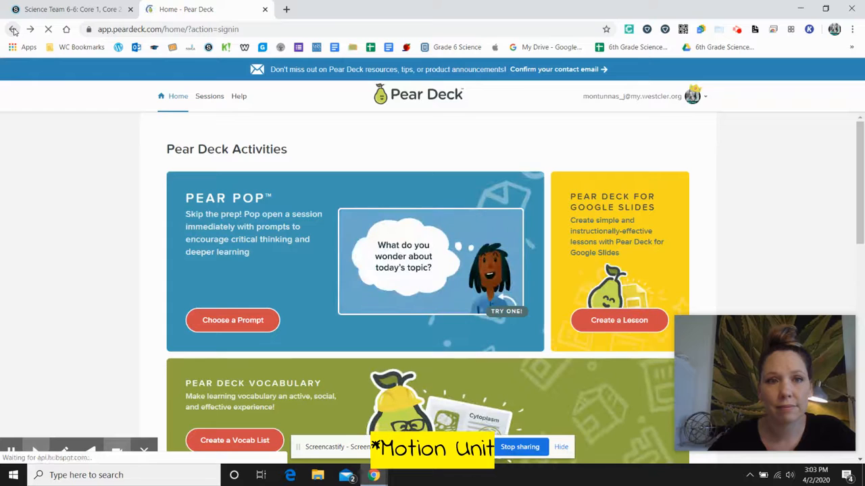
Open the Motion vocab session from Wednesday, 3/4, 01:58 PM and move it to the Quality Control Phase
click(208, 97)
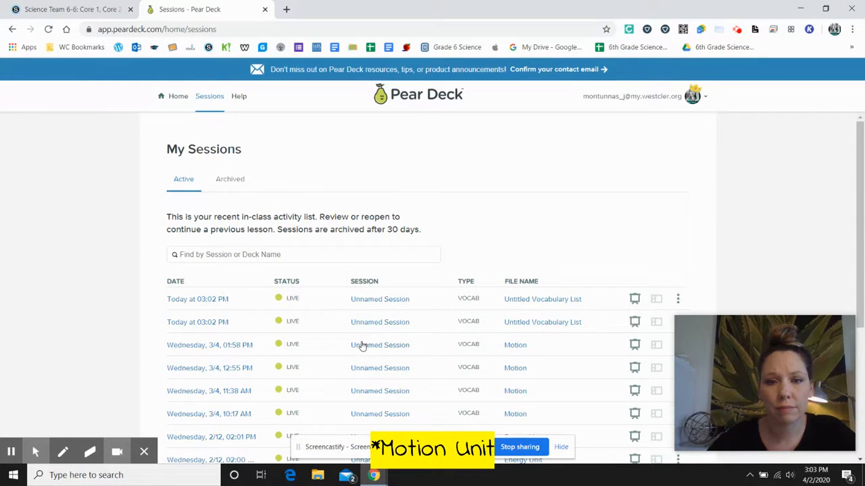
click(363, 346)
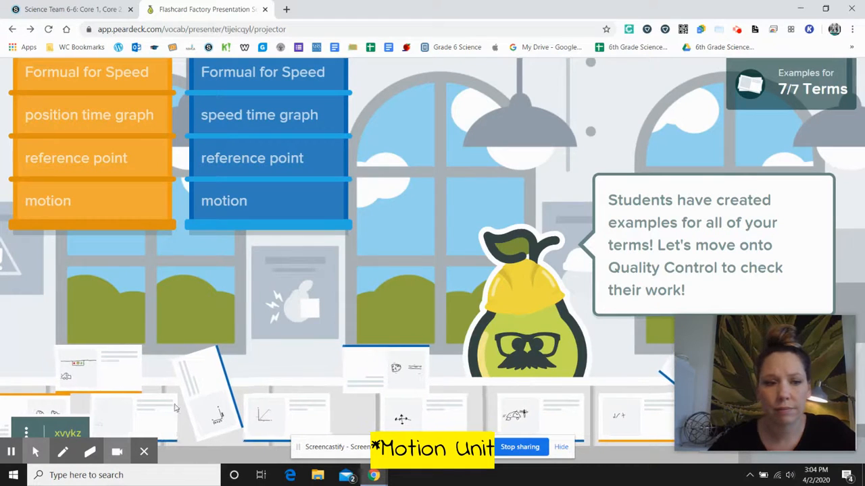
click(30, 453)
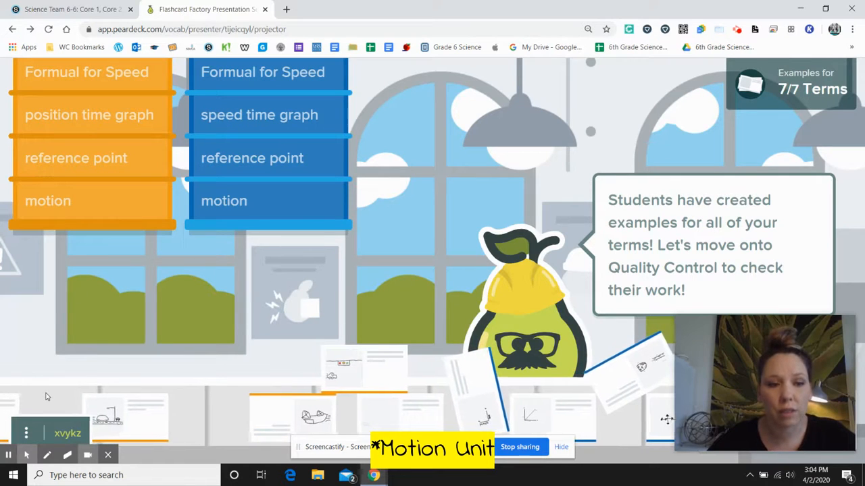
click(35, 430)
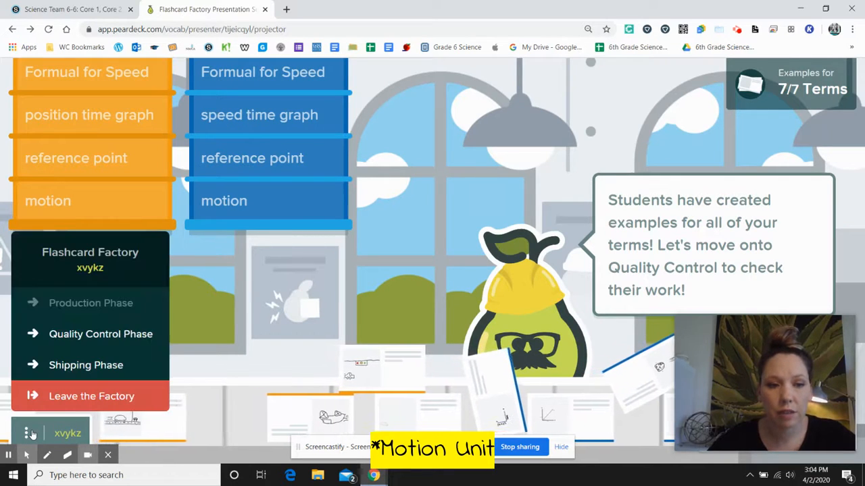
click(94, 336)
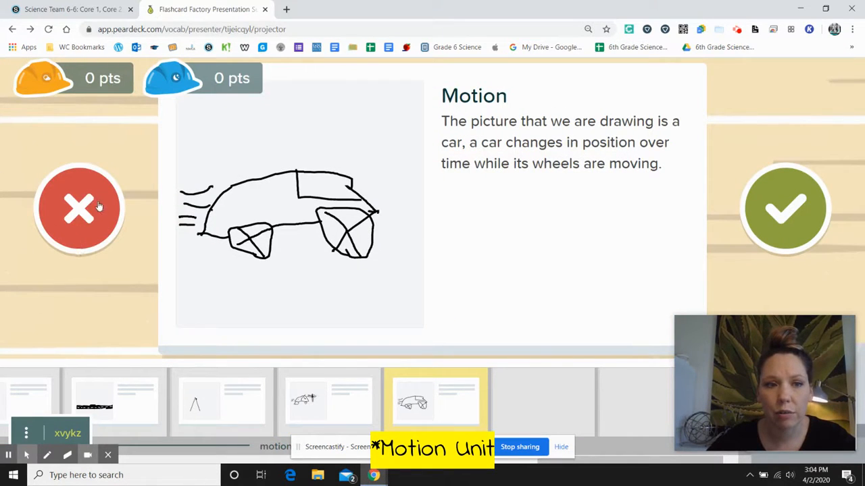
Review the student flashcards, rejecting the Motion card about a car passing a telephone pole and approving all the others
click(785, 218)
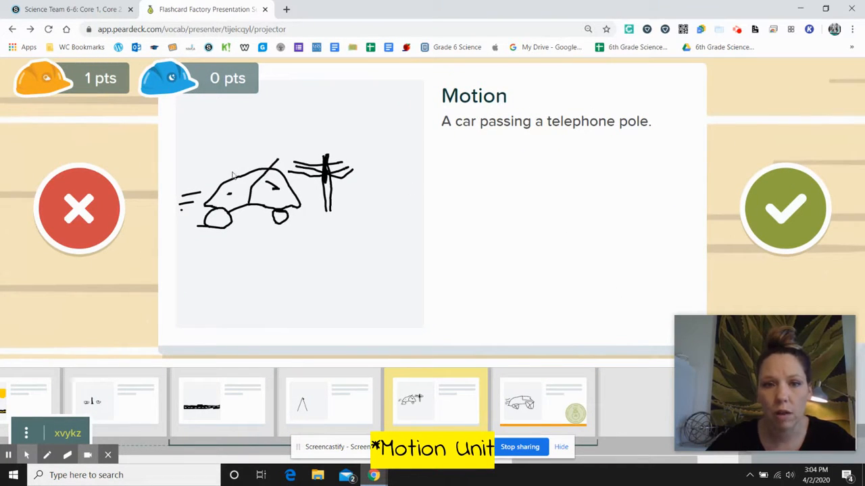
click(87, 211)
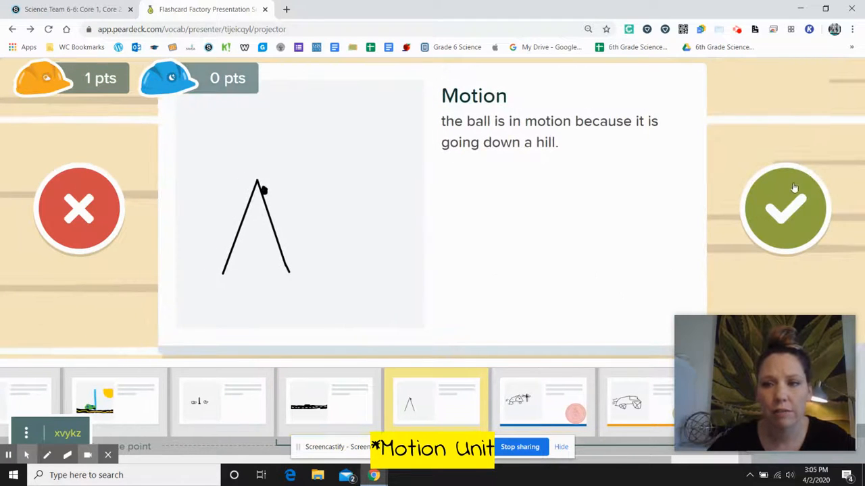
click(787, 206)
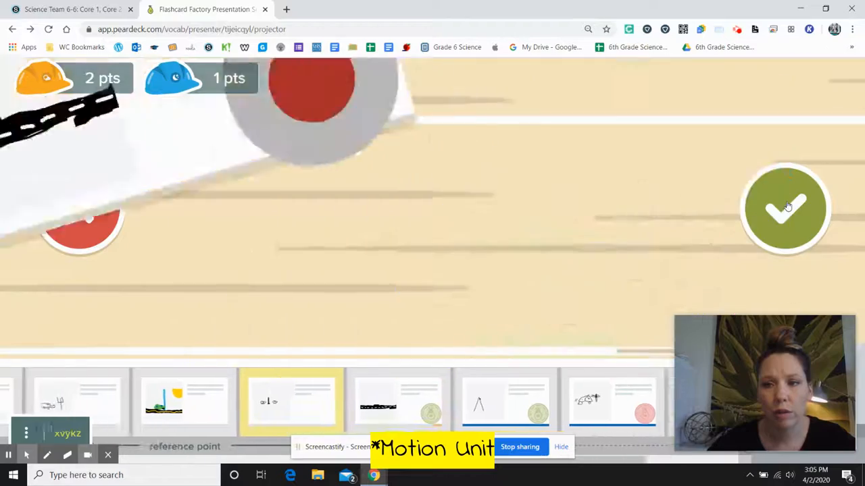
click(787, 206)
click(787, 206)
click(787, 206)
click(787, 206)
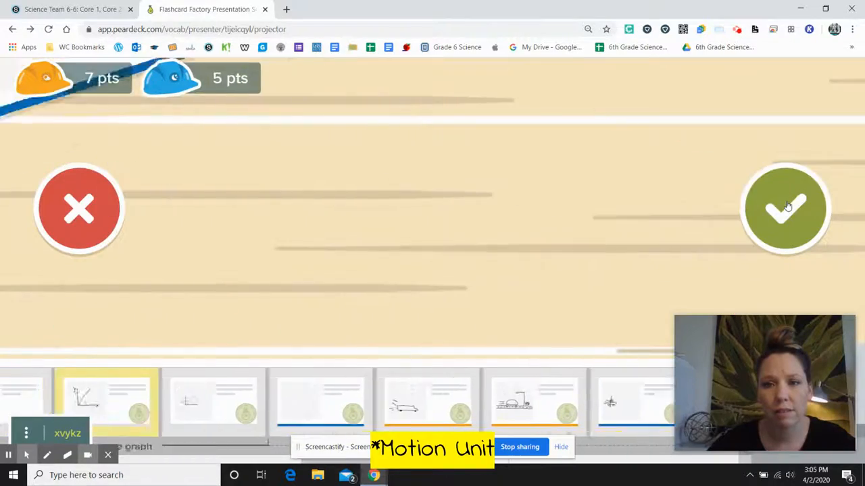
click(787, 206)
click(787, 207)
click(787, 206)
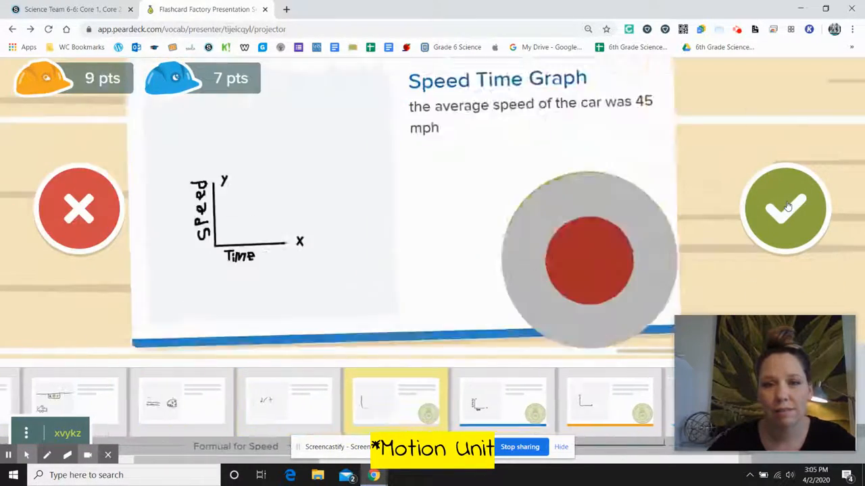
click(787, 206)
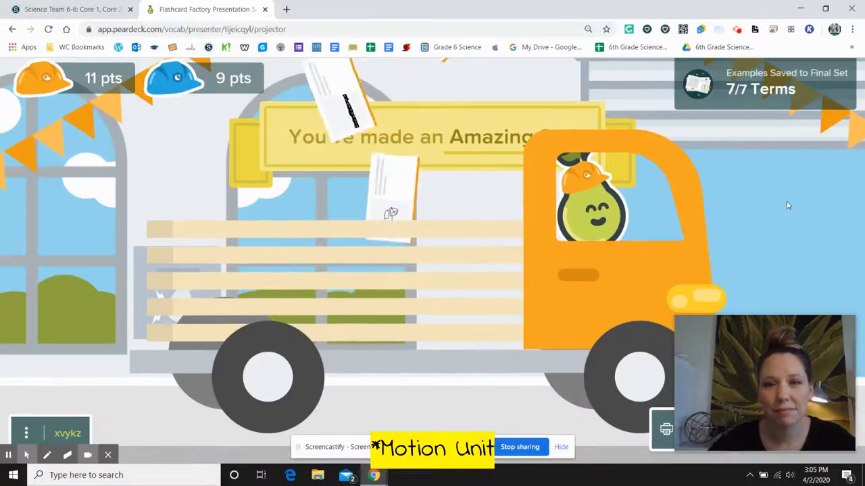
End the Flashcard Factory session, naming it "Motion Vocab" and saving it on leaving
click(25, 433)
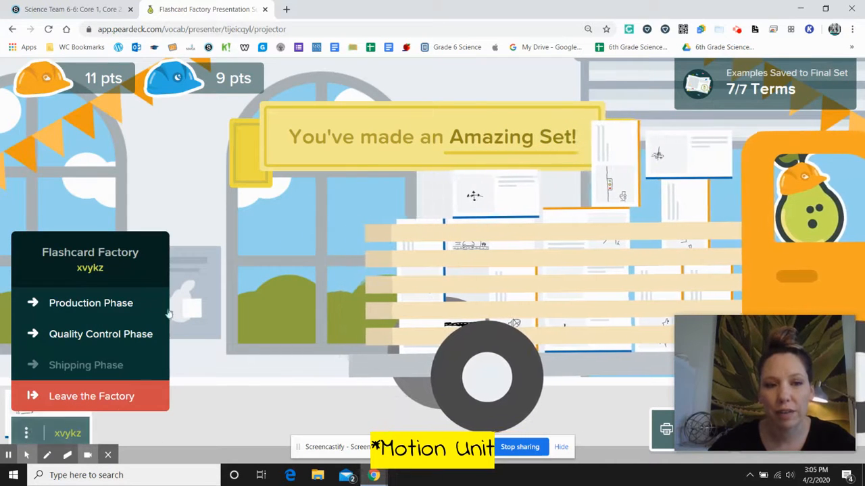
click(106, 397)
click(296, 289)
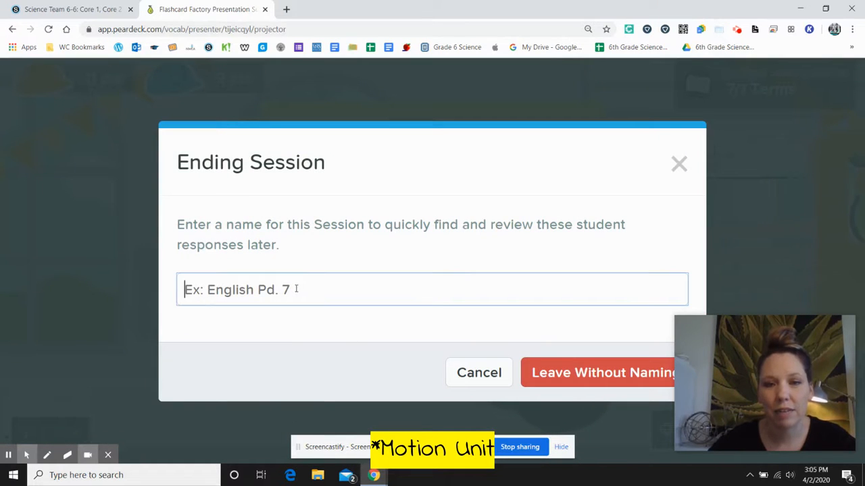
text(Motion Vocab)
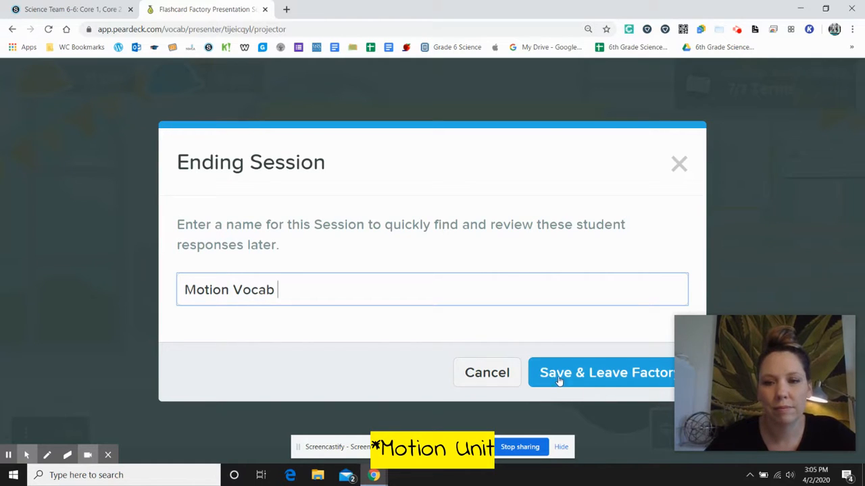
click(559, 380)
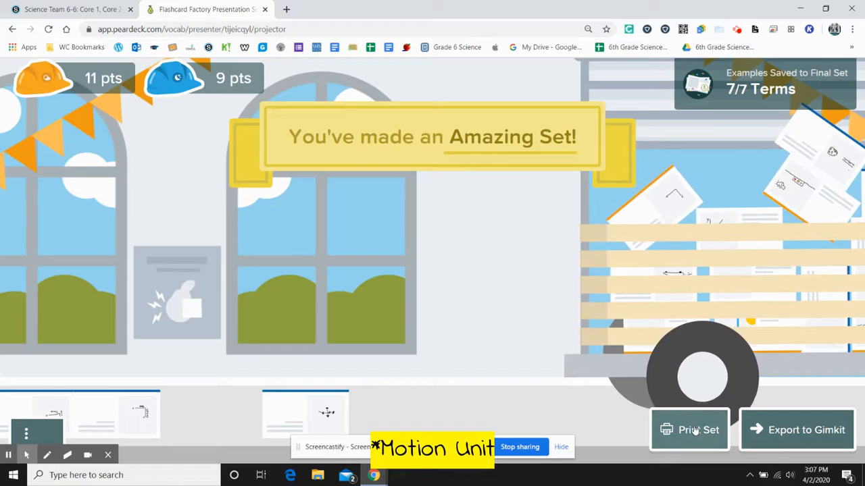
Export the class flashcard set to Gimkit under the name "Motion Vocab"
click(811, 436)
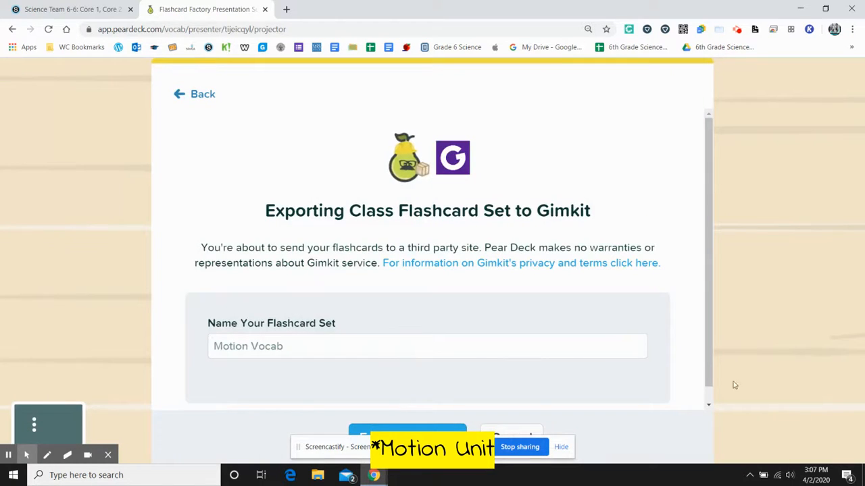
scroll(456, 375, down, 1)
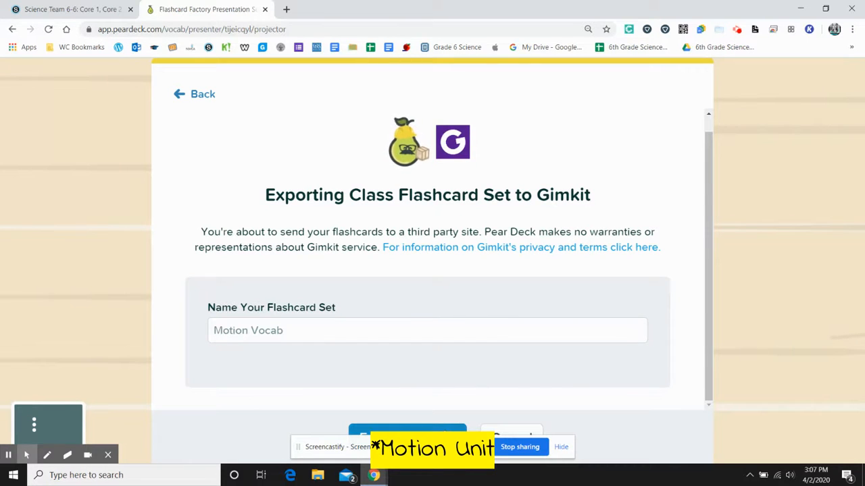
click(445, 433)
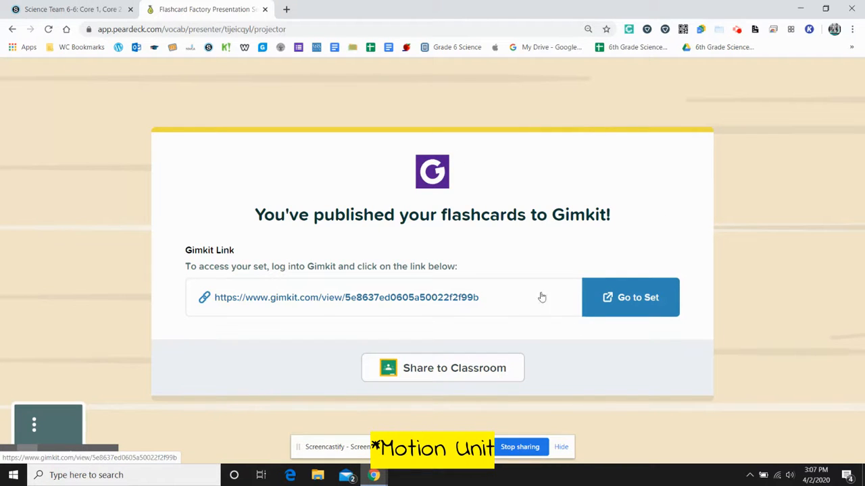
Open the published Motion Vocab set on the Gimkit site and look through its list of questions and drawings
click(622, 308)
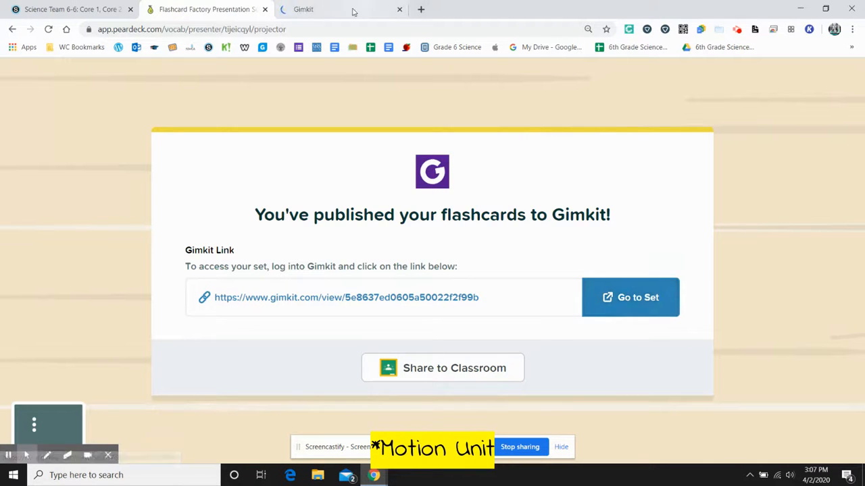
click(340, 12)
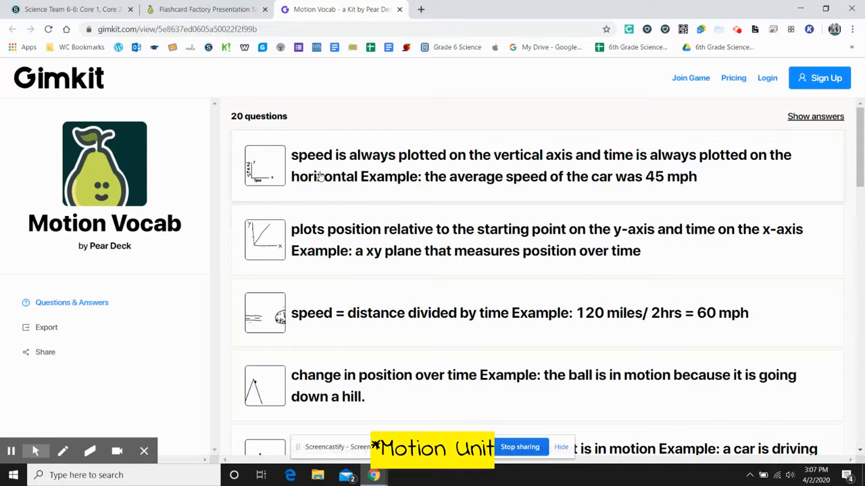
scroll(367, 298, down, 20)
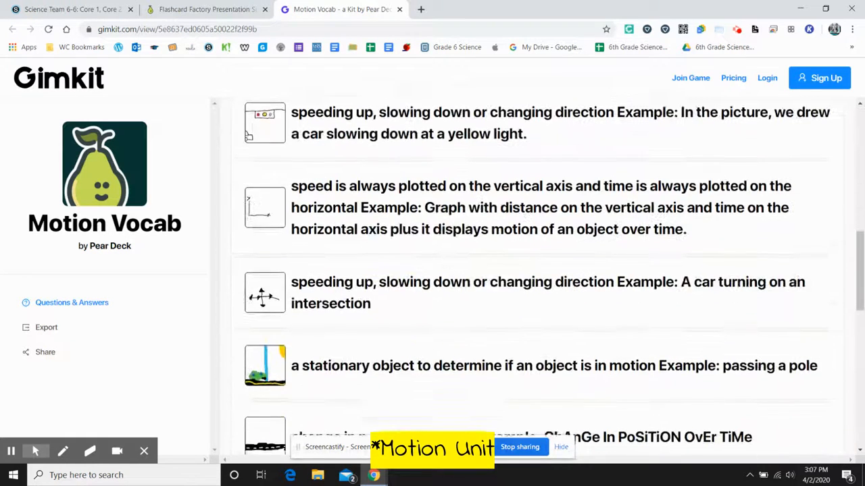
scroll(367, 298, up, 20)
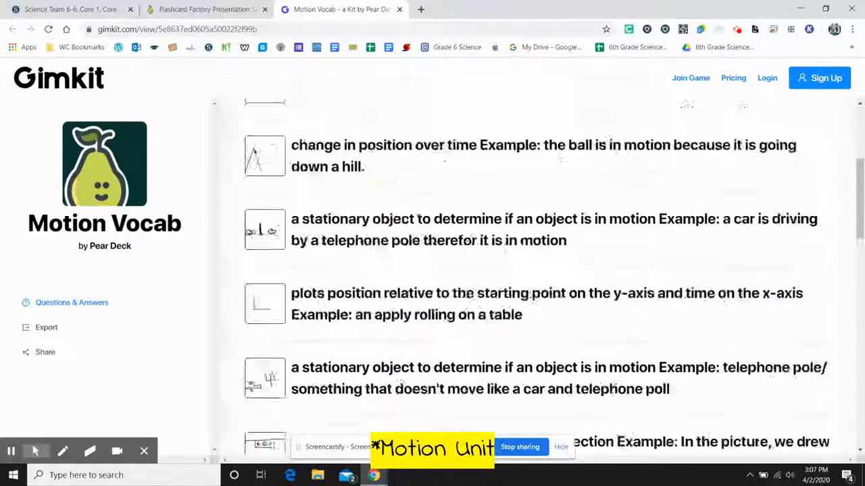